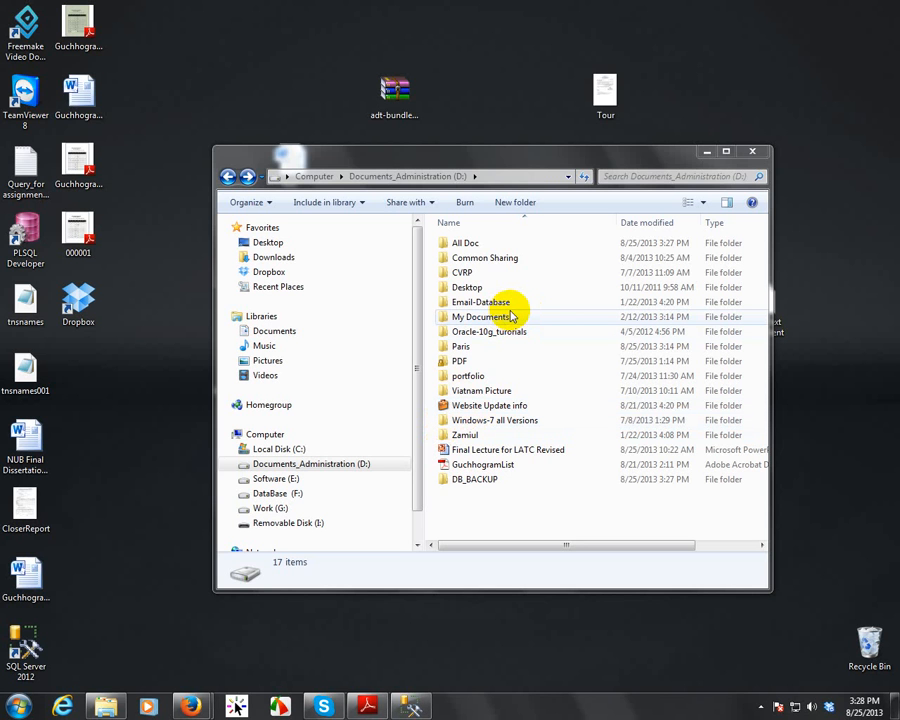
- Minimise the folder window, launch SQL Server 2012 Management Studio from the desktop, and choose SERVER-PC\MSSQLSERVER2012 as the server
click(704, 152)
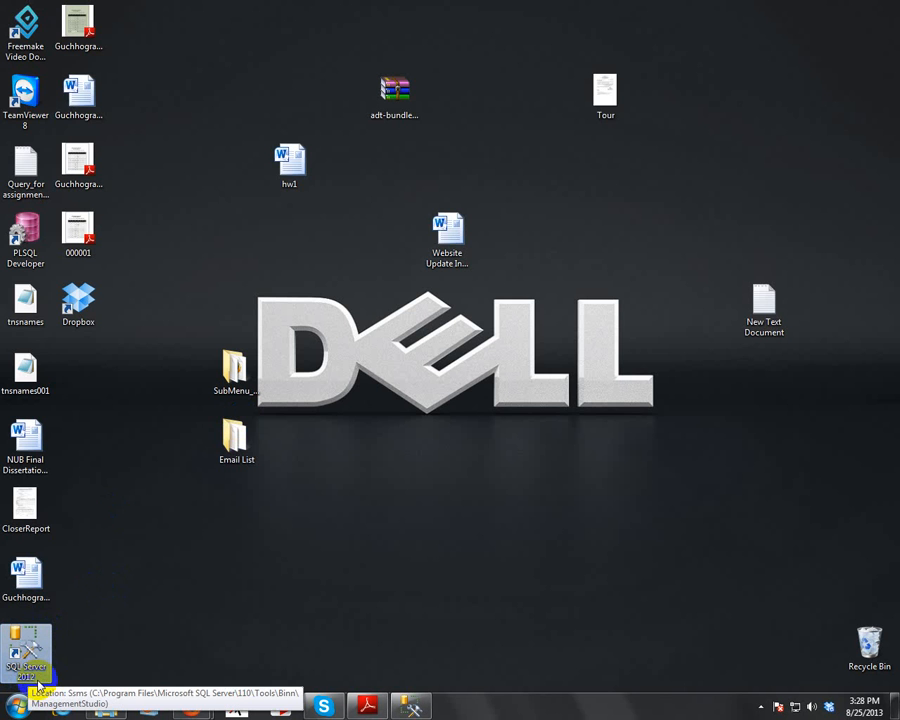
double_click(22, 645)
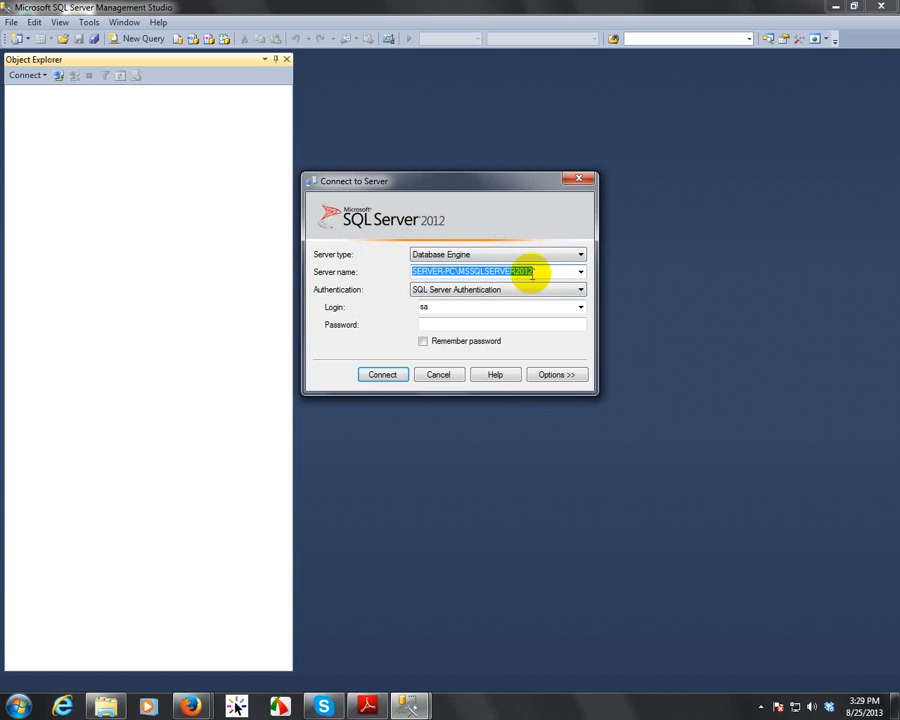
click(580, 273)
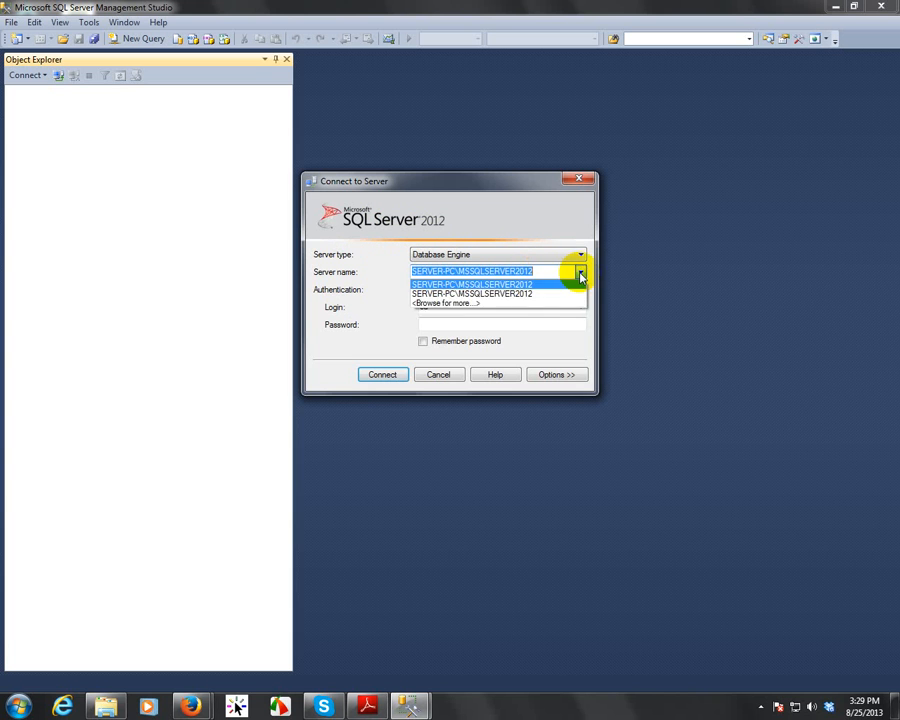
click(579, 280)
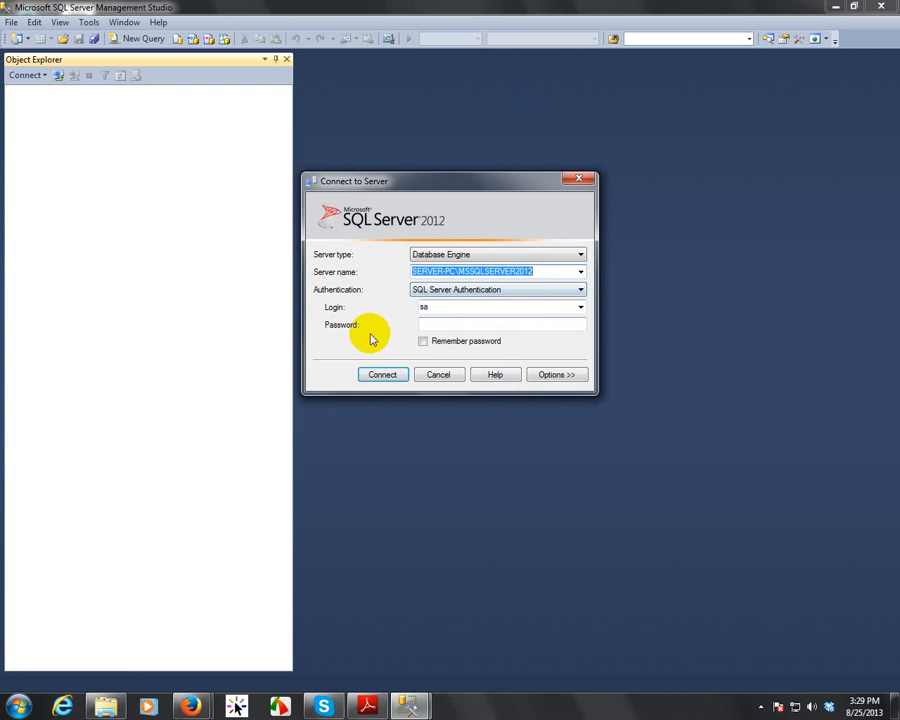
- Connect to the database engine using SQL Server Authentication with the login sa and its account password
click(446, 321)
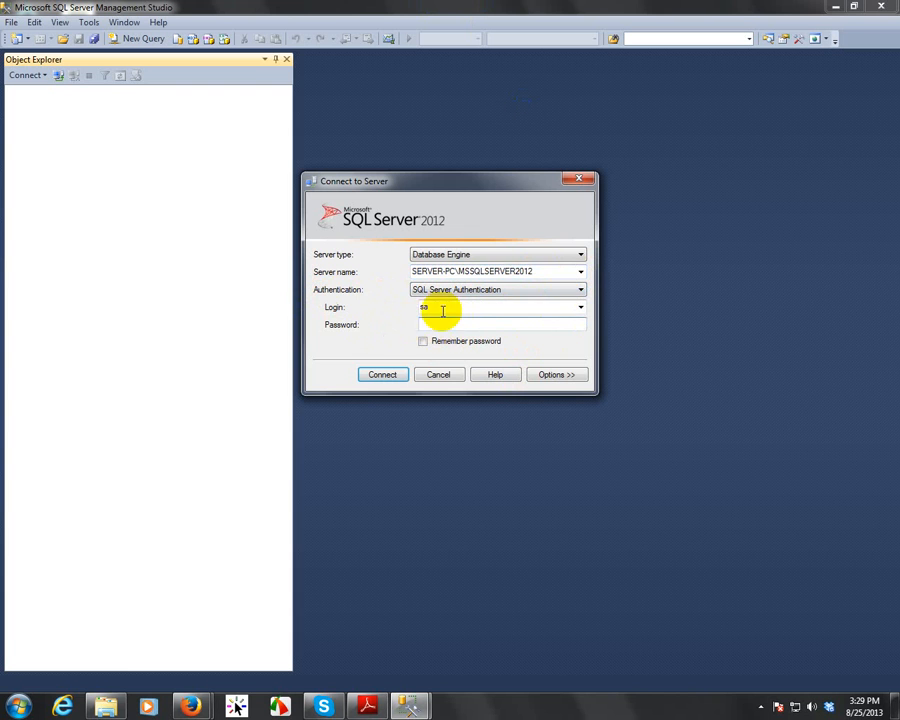
click(581, 291)
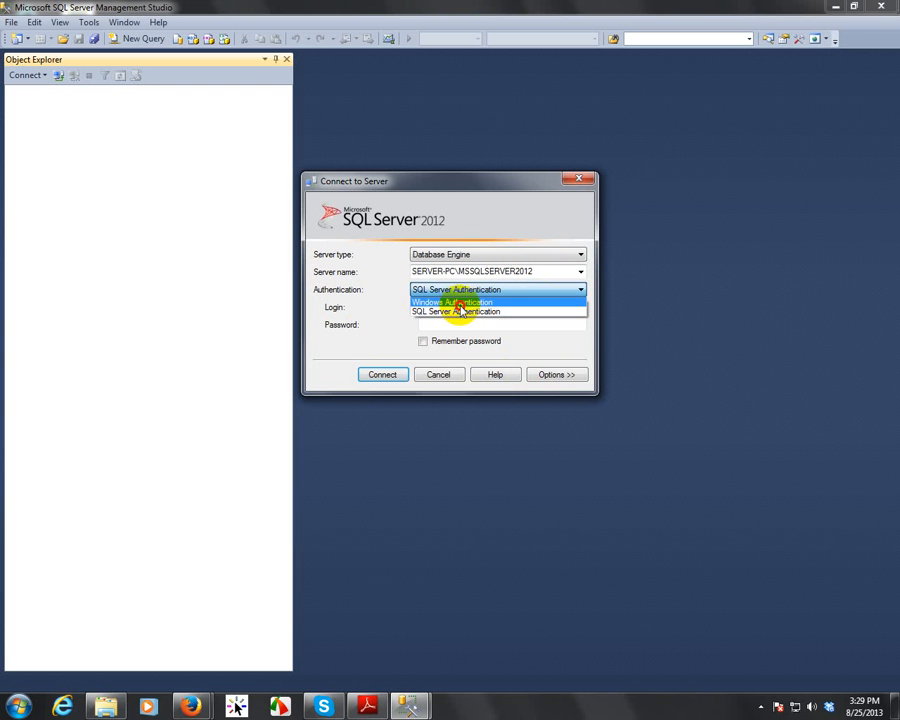
click(460, 303)
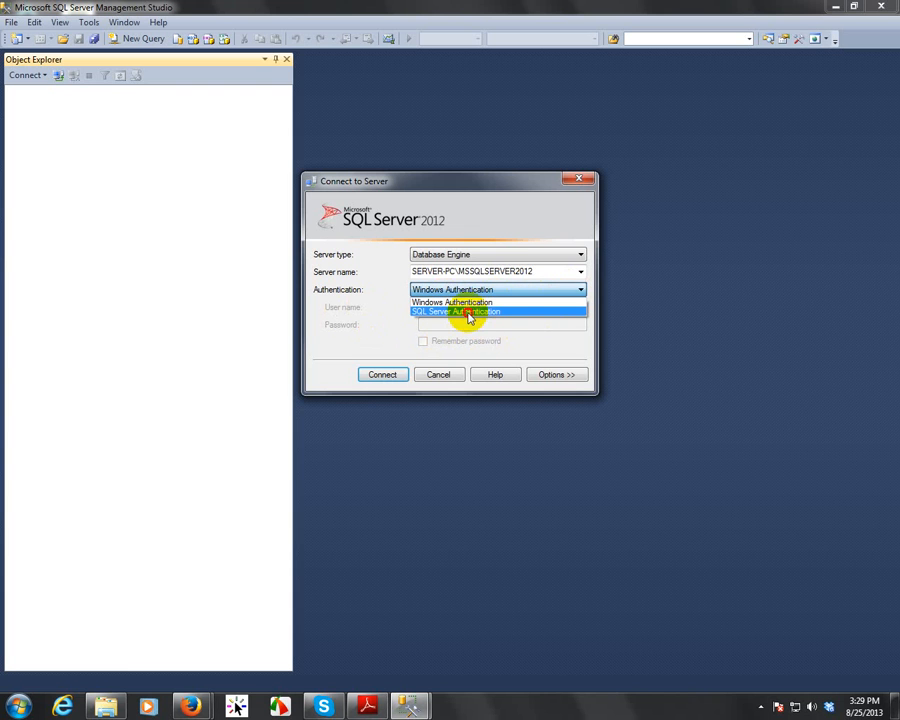
click(467, 312)
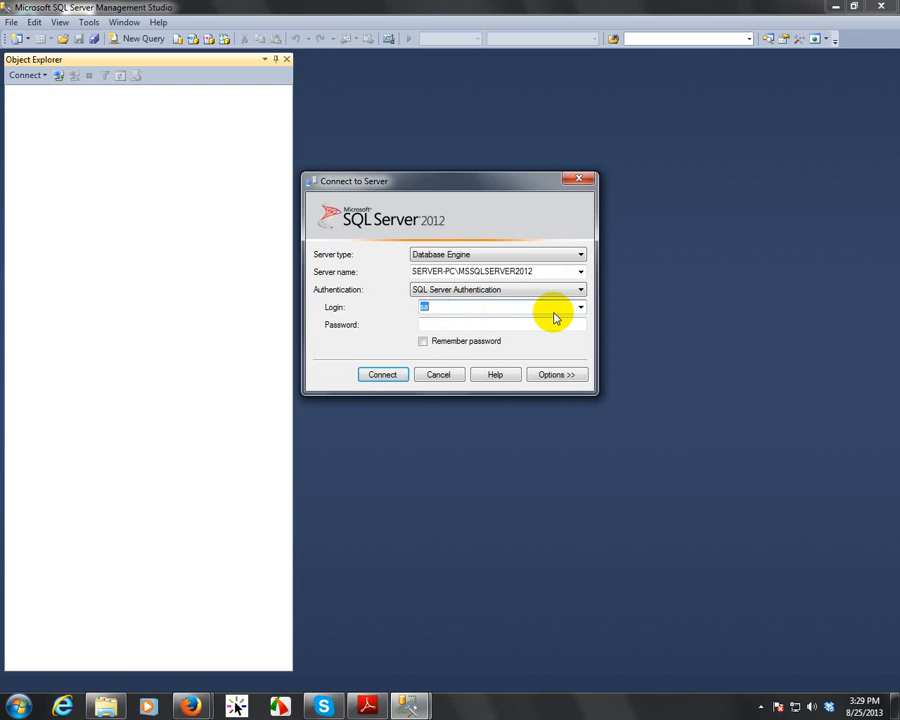
click(462, 327)
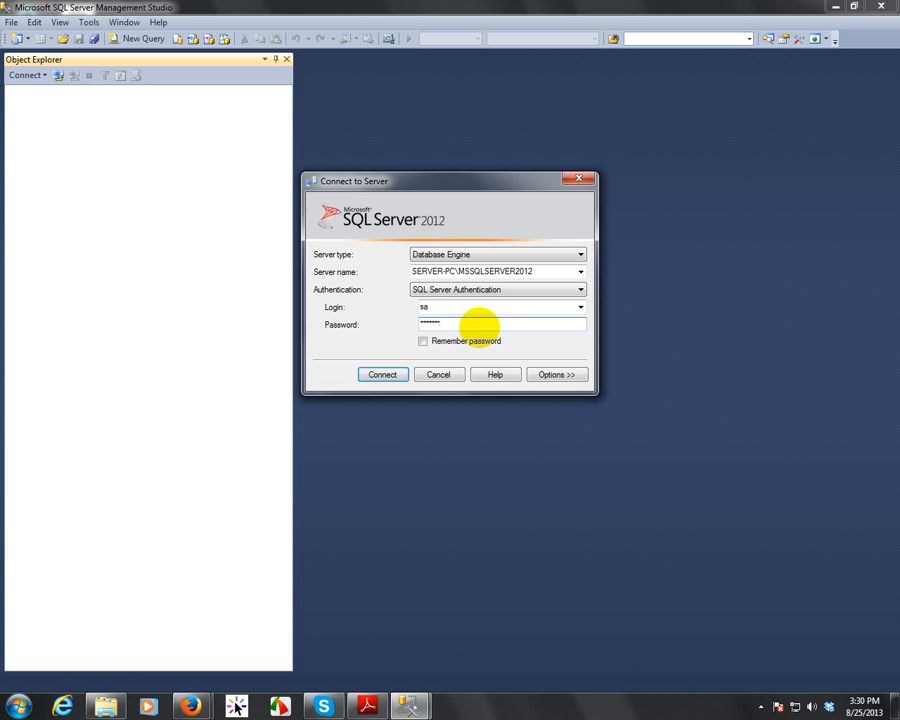
key(Return)
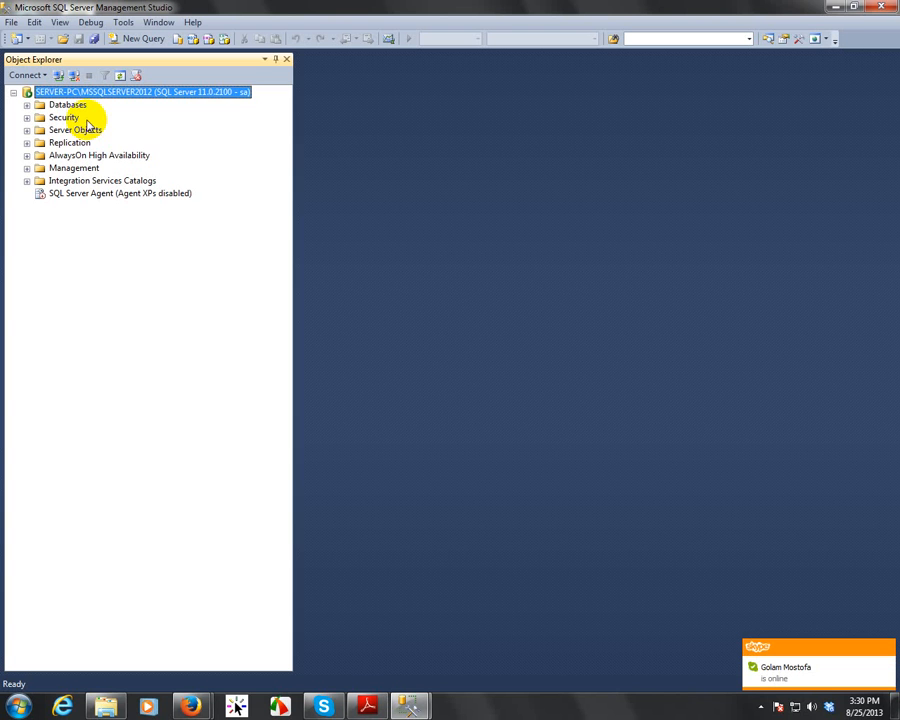
- Expand the server's databases and open the Back Up task for the DESIGNDEVELOPER database
click(37, 107)
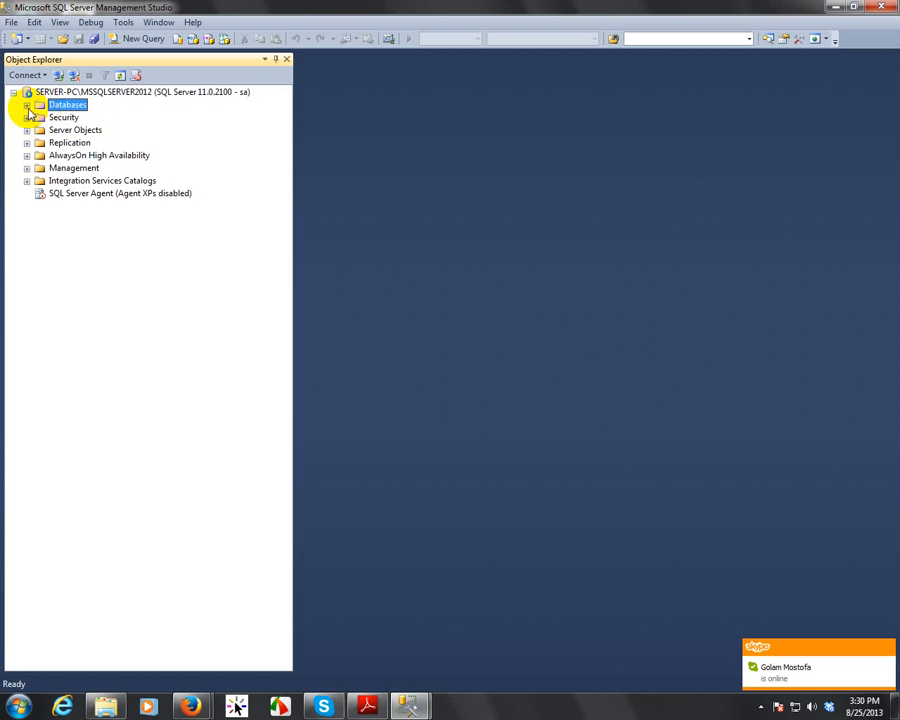
click(26, 105)
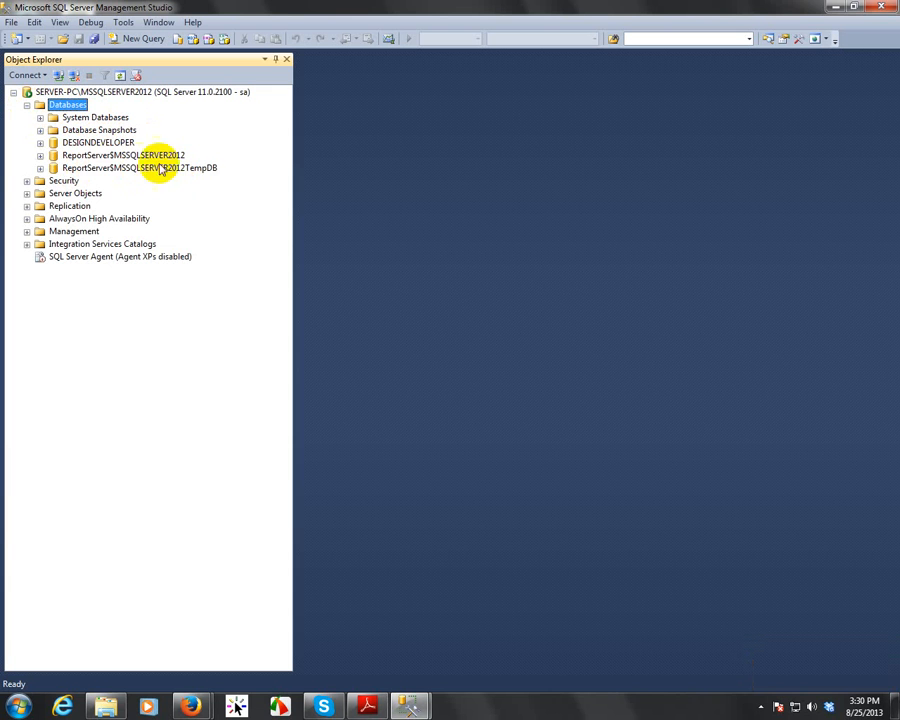
click(68, 146)
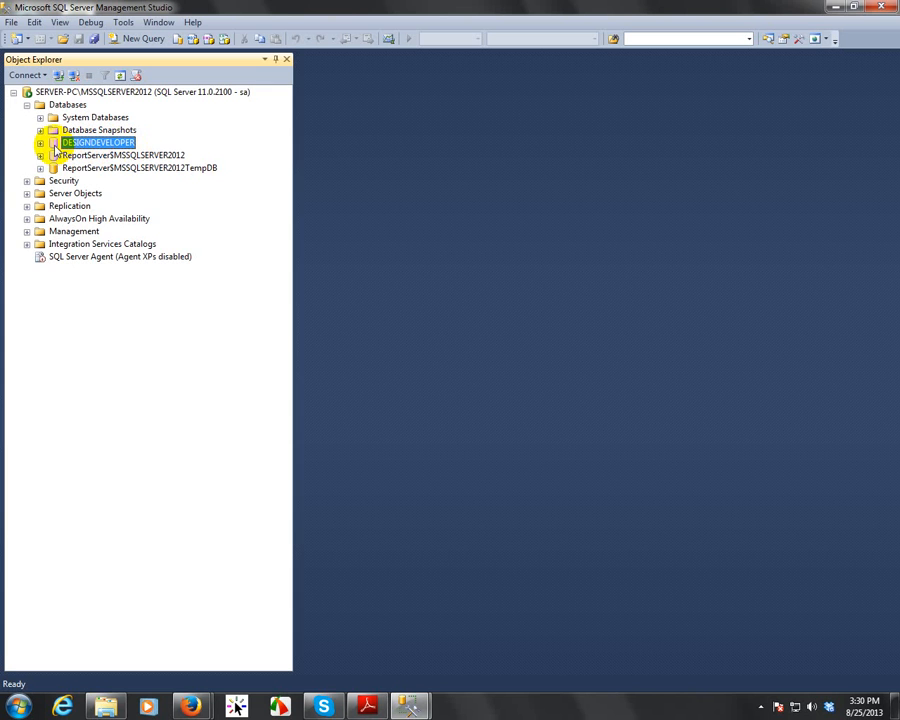
right_click(55, 148)
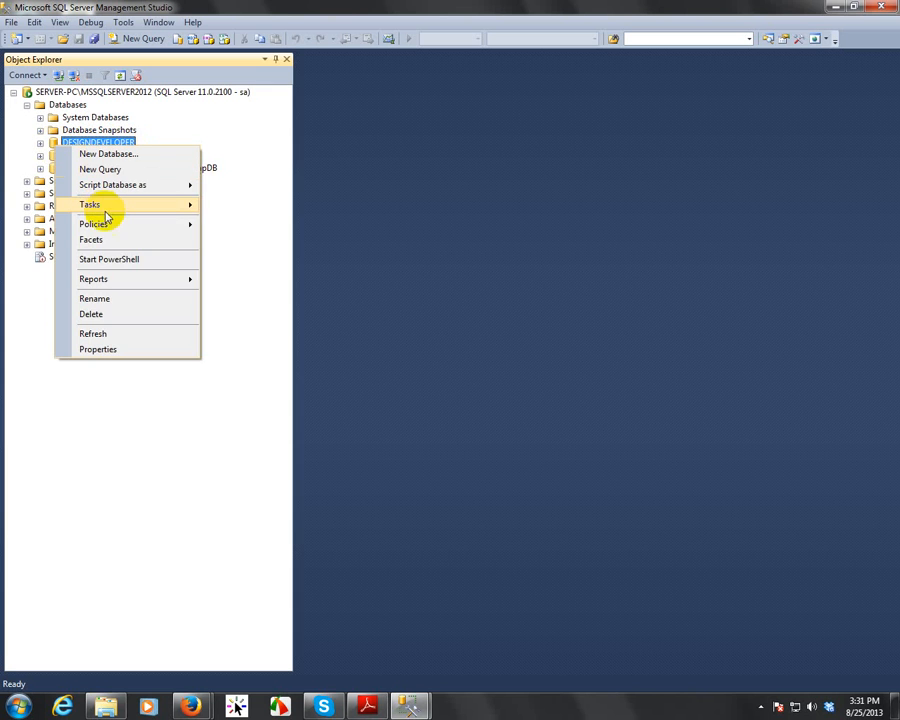
mouse_move(112, 208)
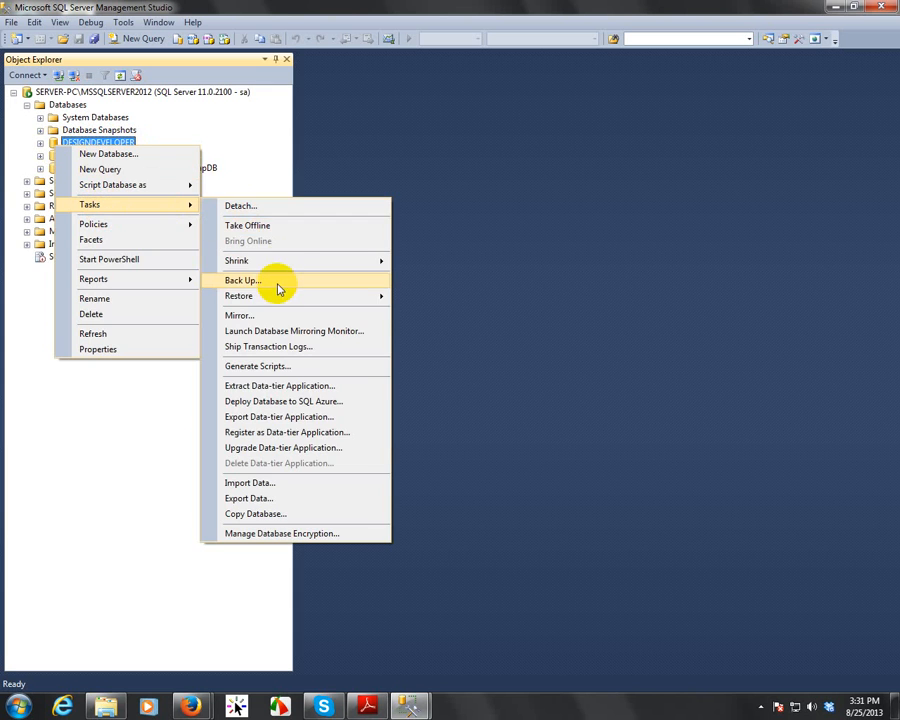
click(281, 281)
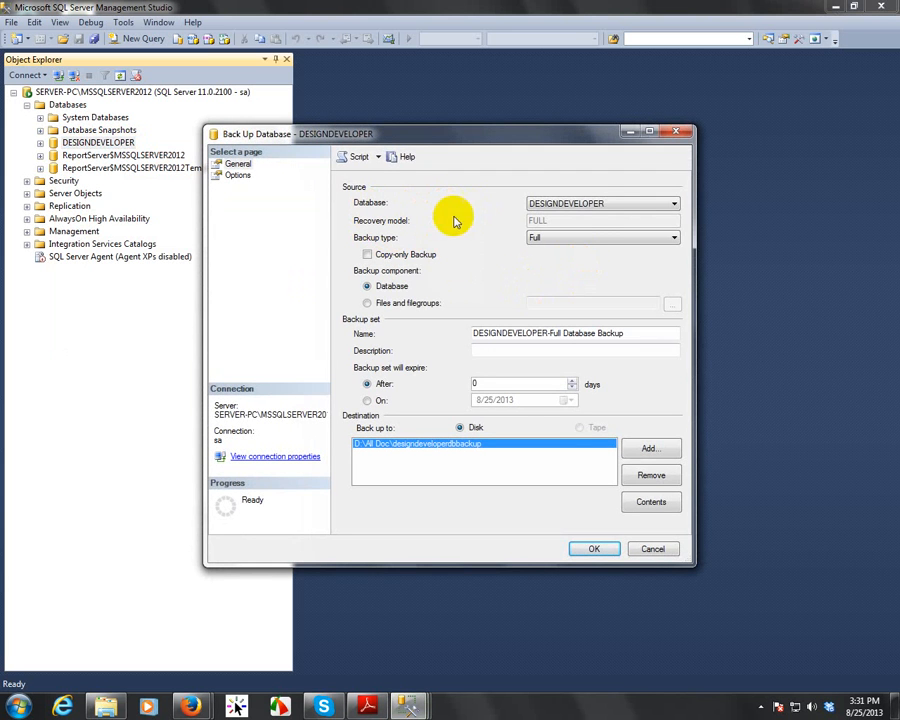
- Choose DESIGNDEVELOPER as the backup source database and Full as the backup type
click(660, 206)
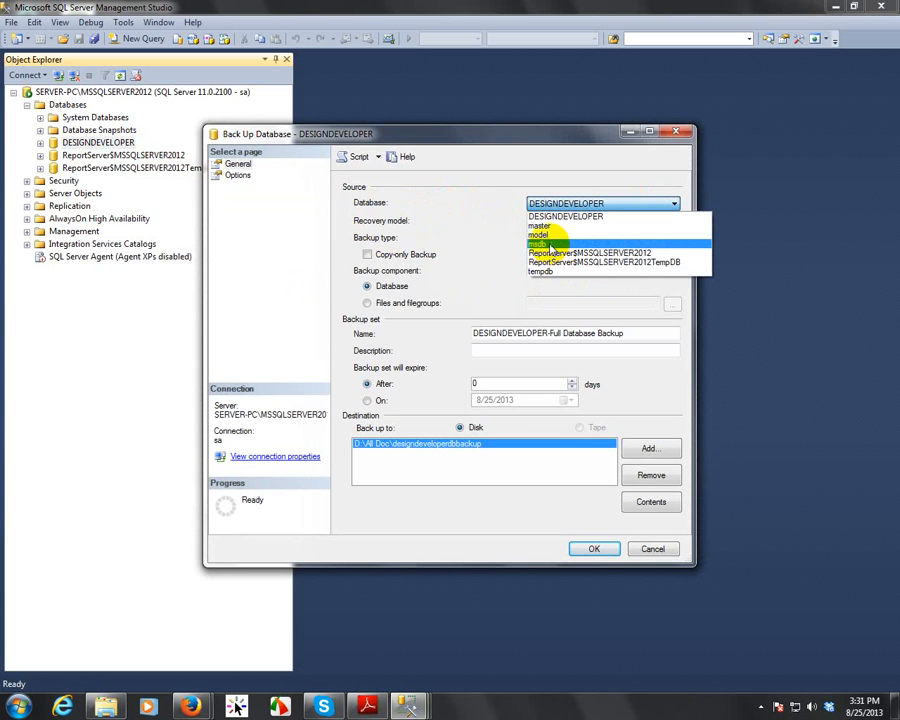
click(625, 214)
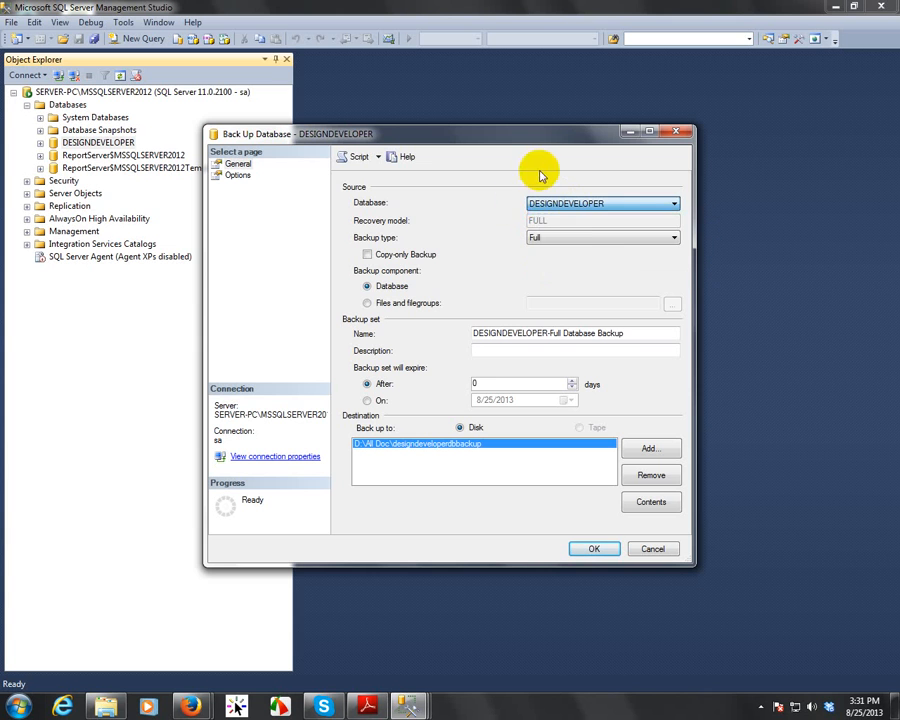
click(668, 204)
click(578, 210)
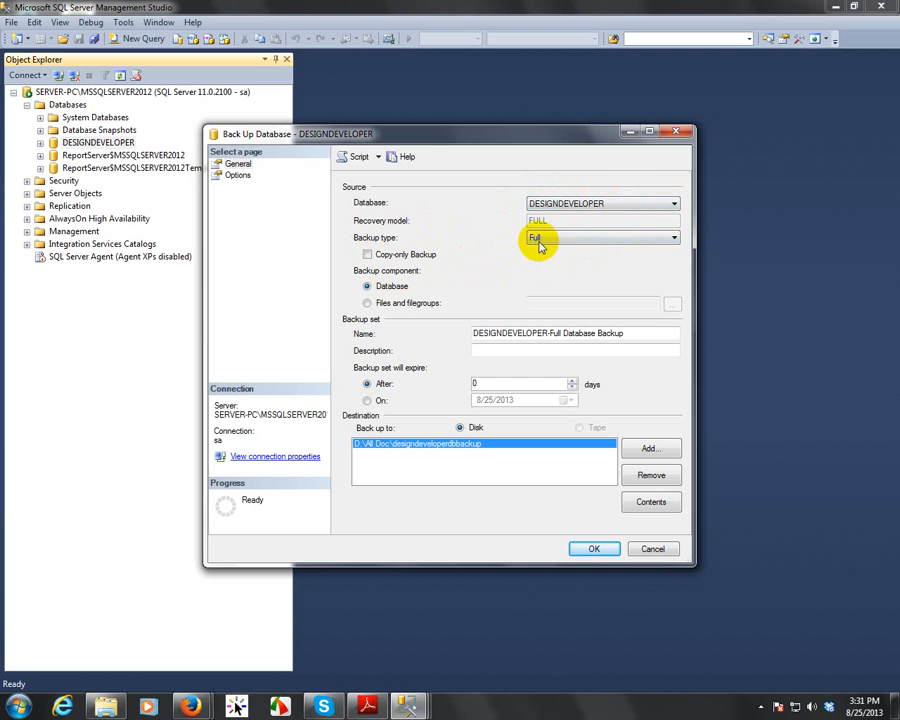
click(659, 241)
click(661, 244)
click(574, 244)
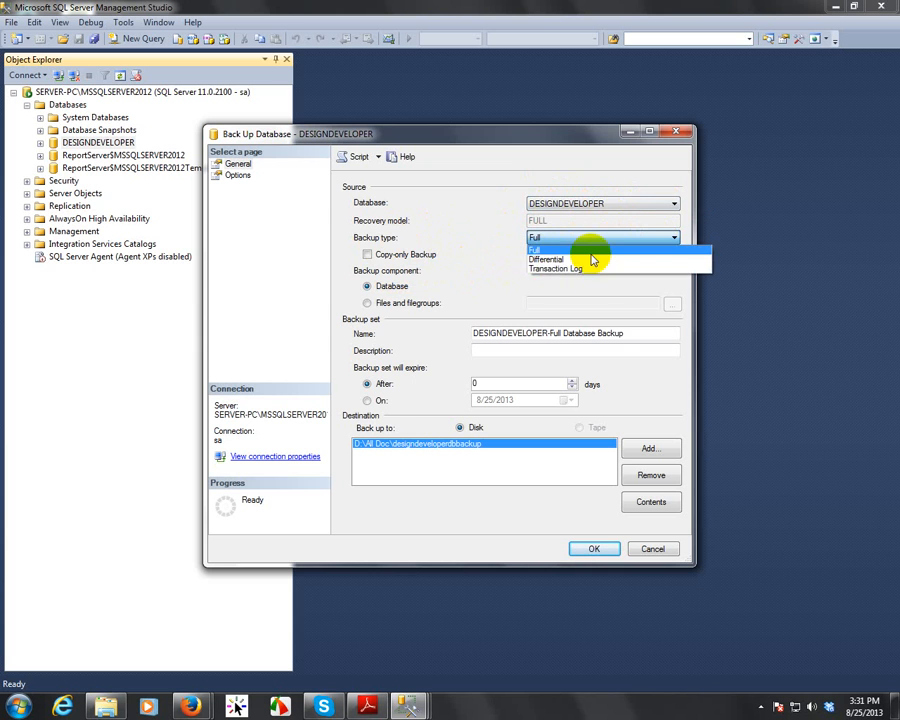
click(535, 250)
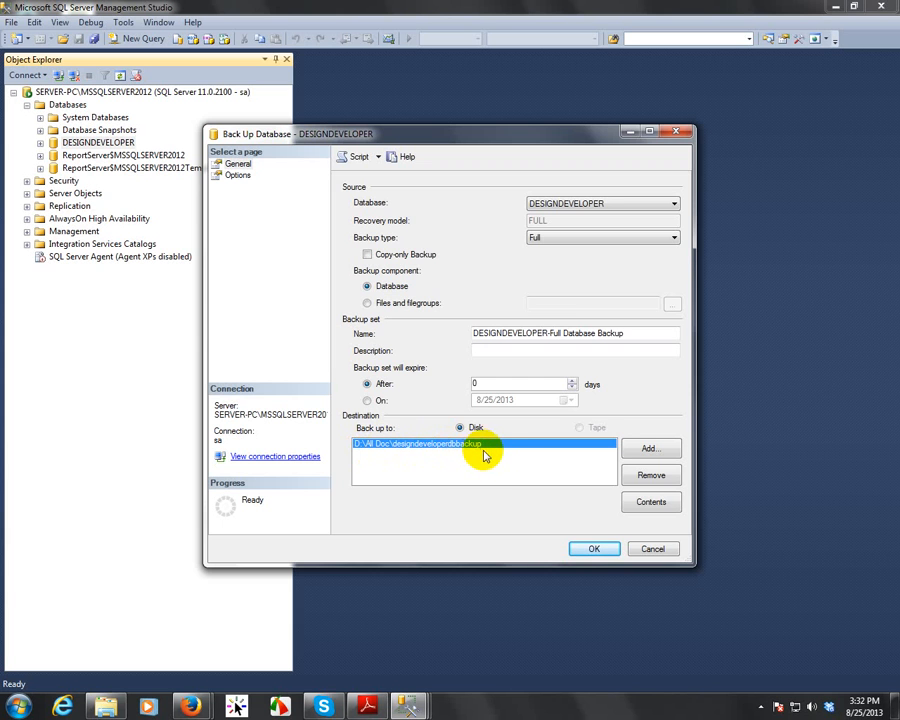
- Remove the existing backup destination and open the file browser for a new disk destination
click(651, 476)
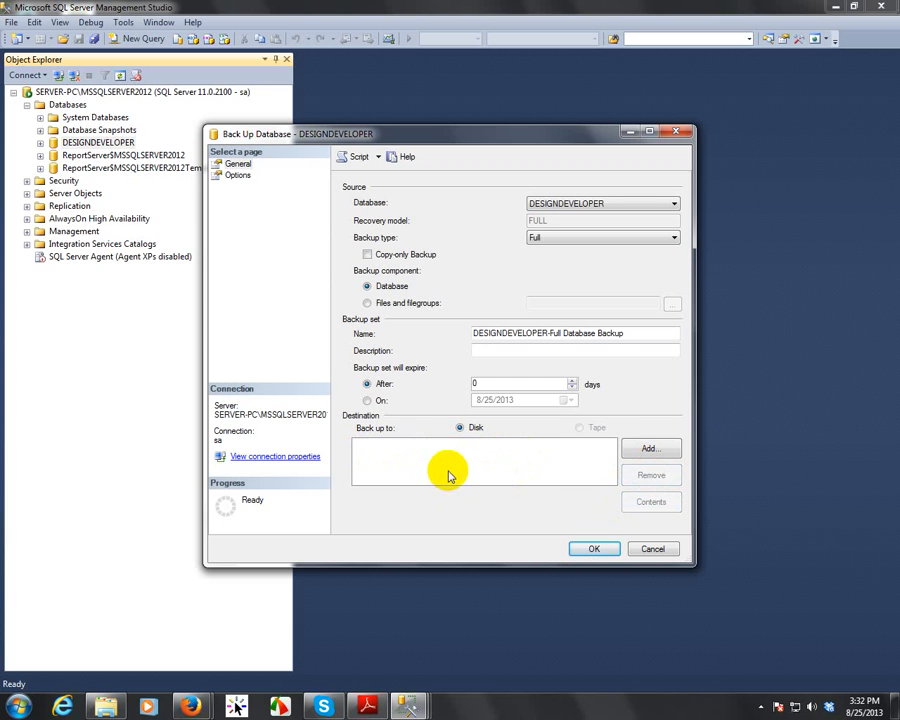
click(645, 450)
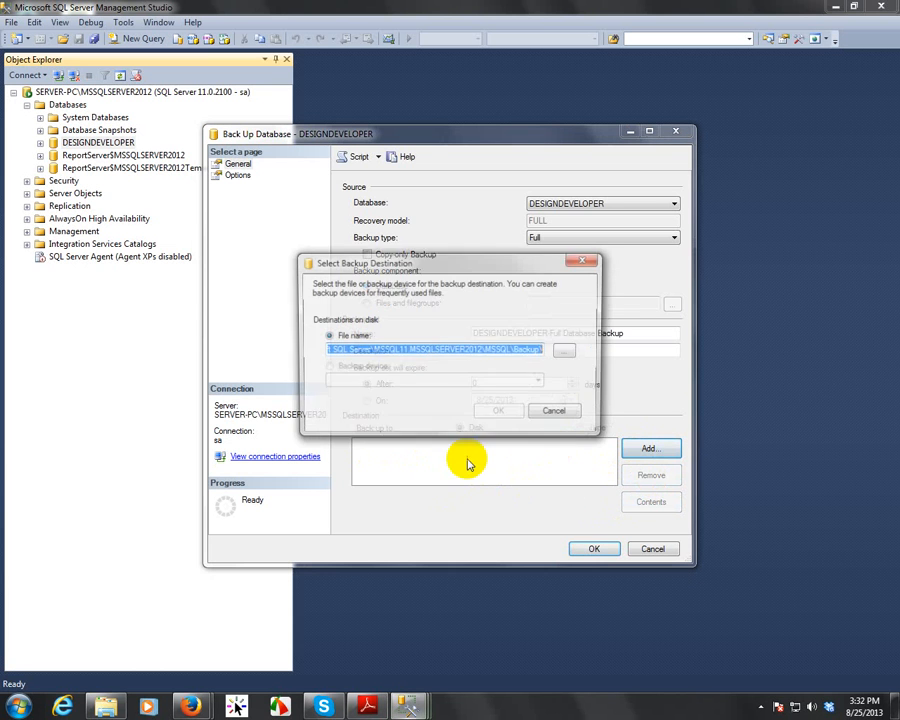
click(543, 352)
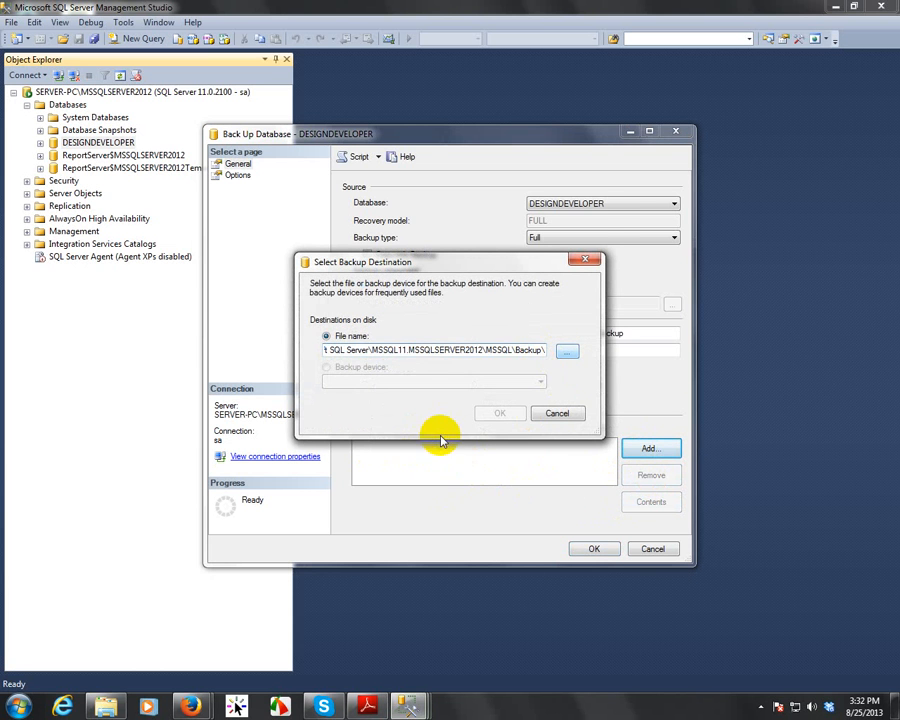
click(567, 351)
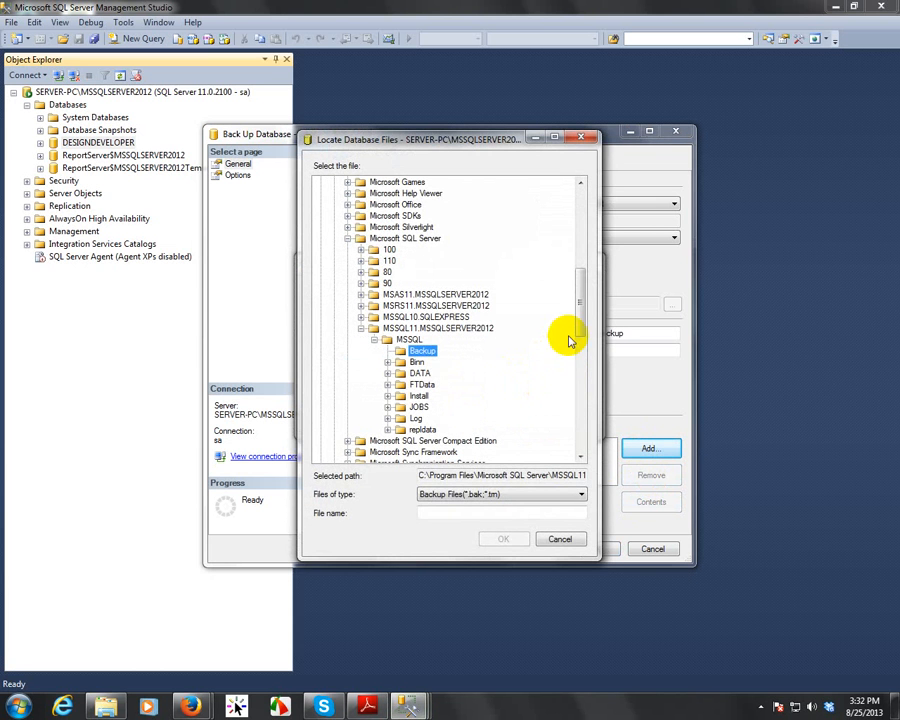
- Select the DB_BACKUP folder on drive D as the location for the backup file
drag(583, 318, 590, 195)
click(337, 294)
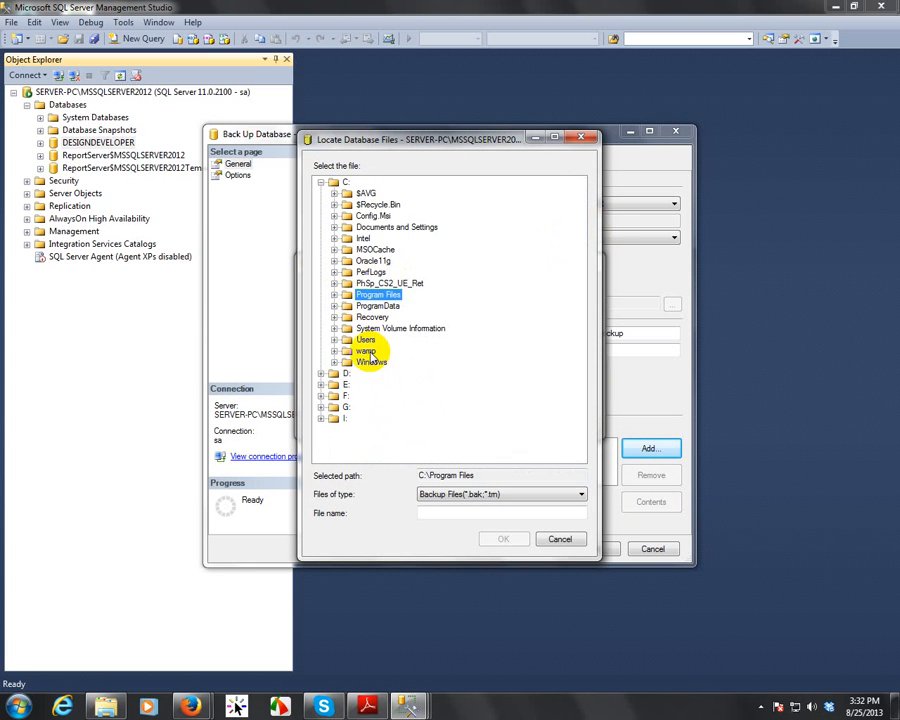
click(320, 184)
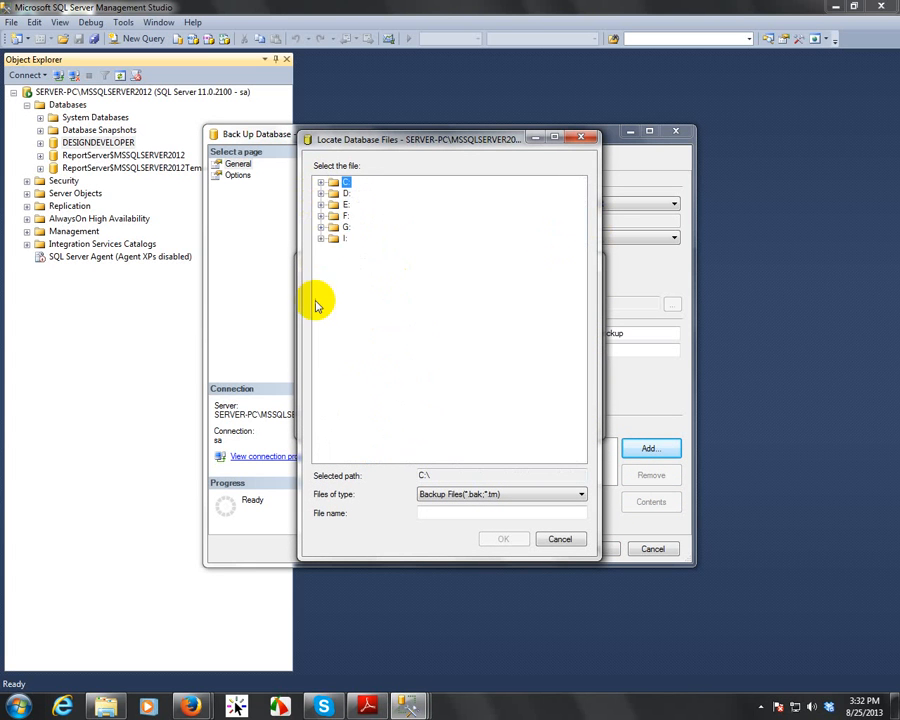
click(334, 194)
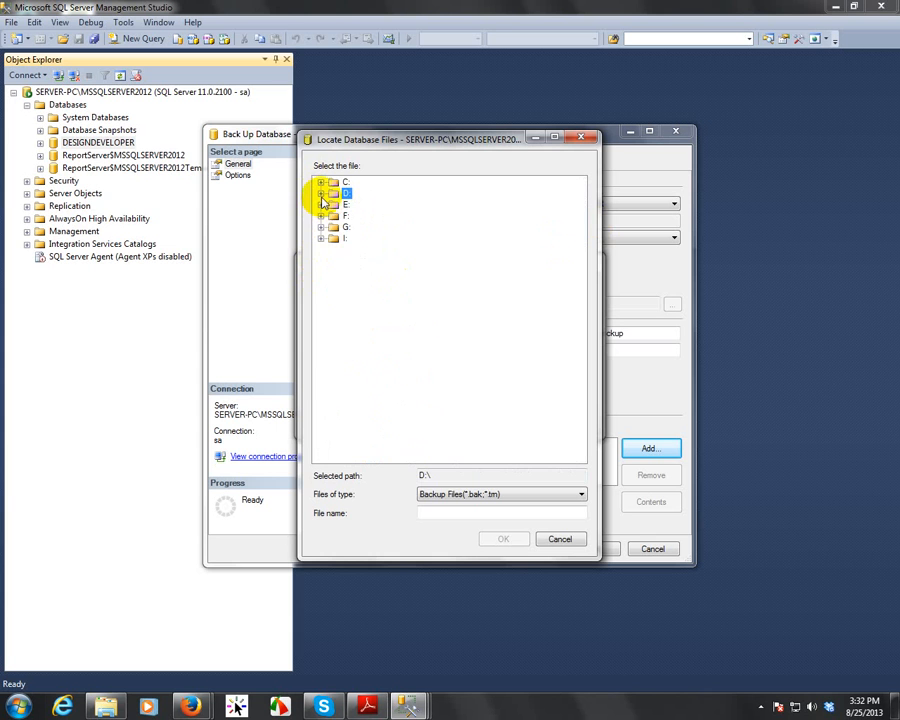
click(321, 193)
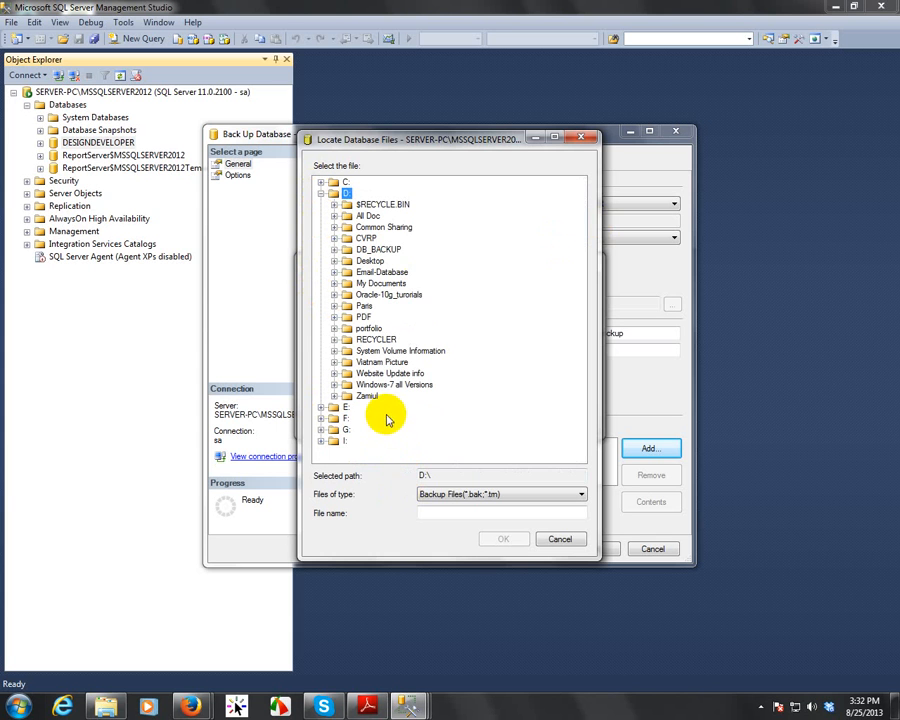
click(365, 250)
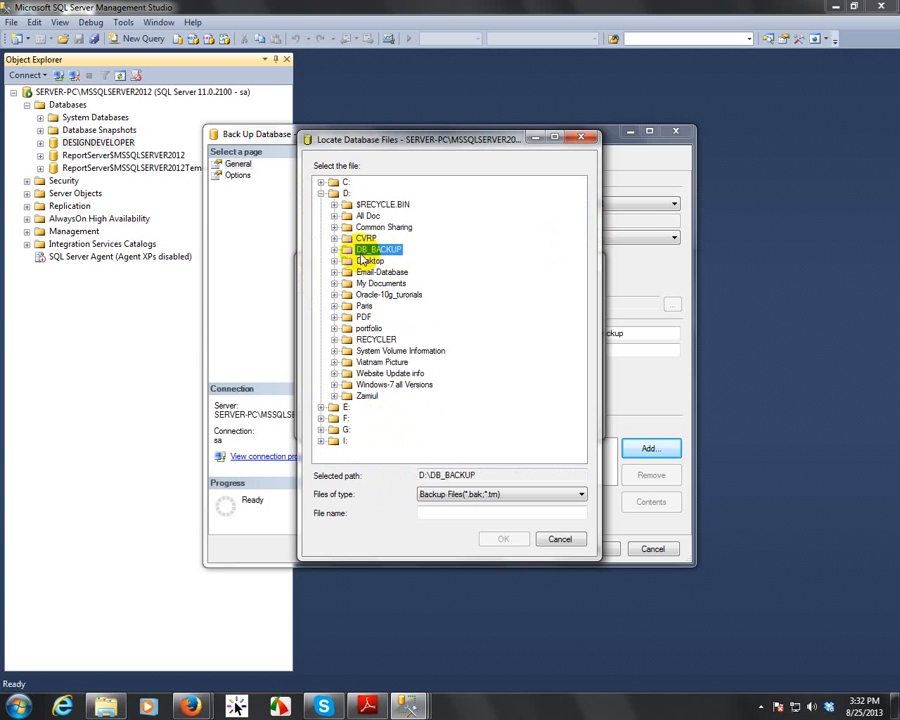
click(492, 476)
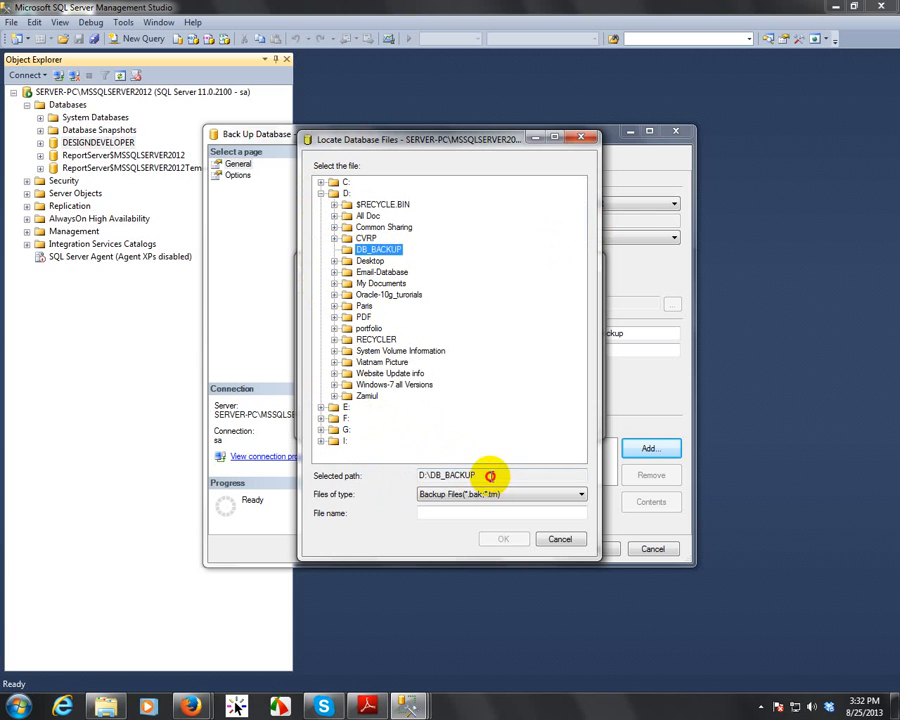
- Name the backup file designedeveloperbackup and confirm the file location
click(442, 512)
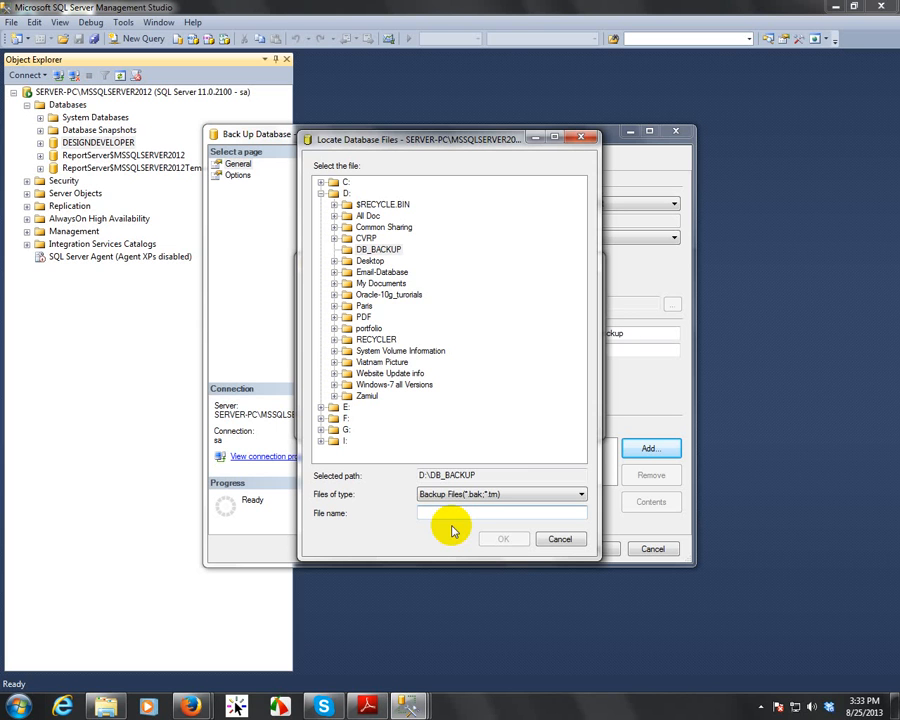
text(design)
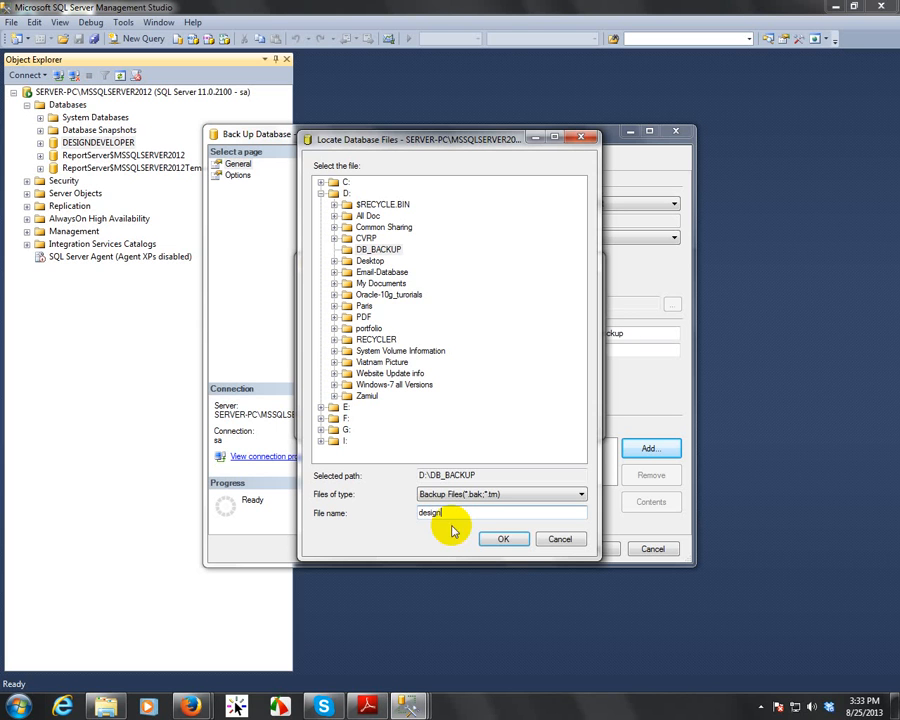
text(er)
text(de)
text(velop)
text(erbackup)
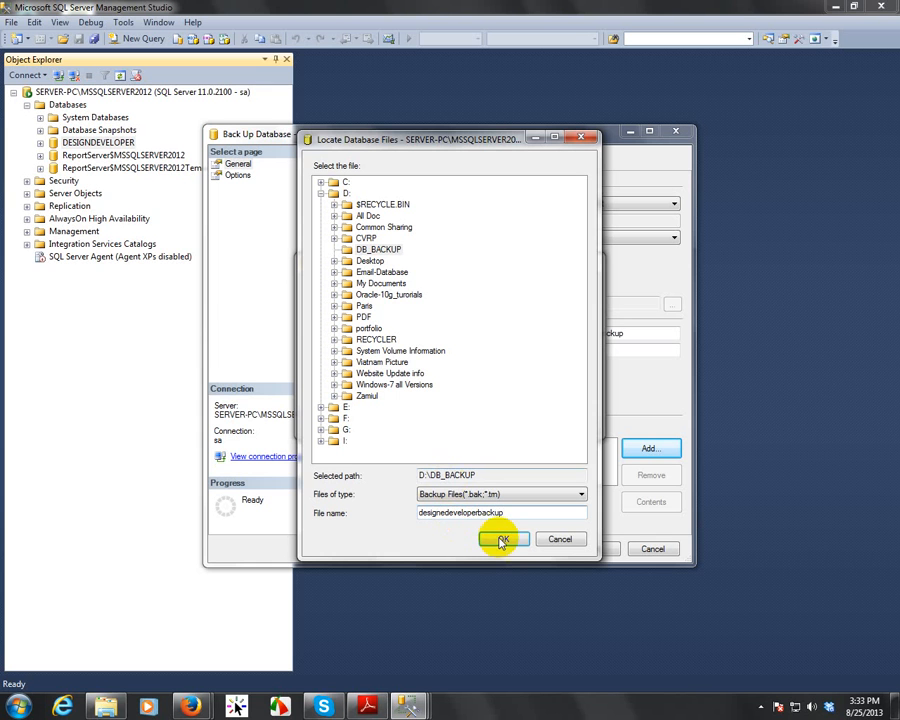
click(502, 540)
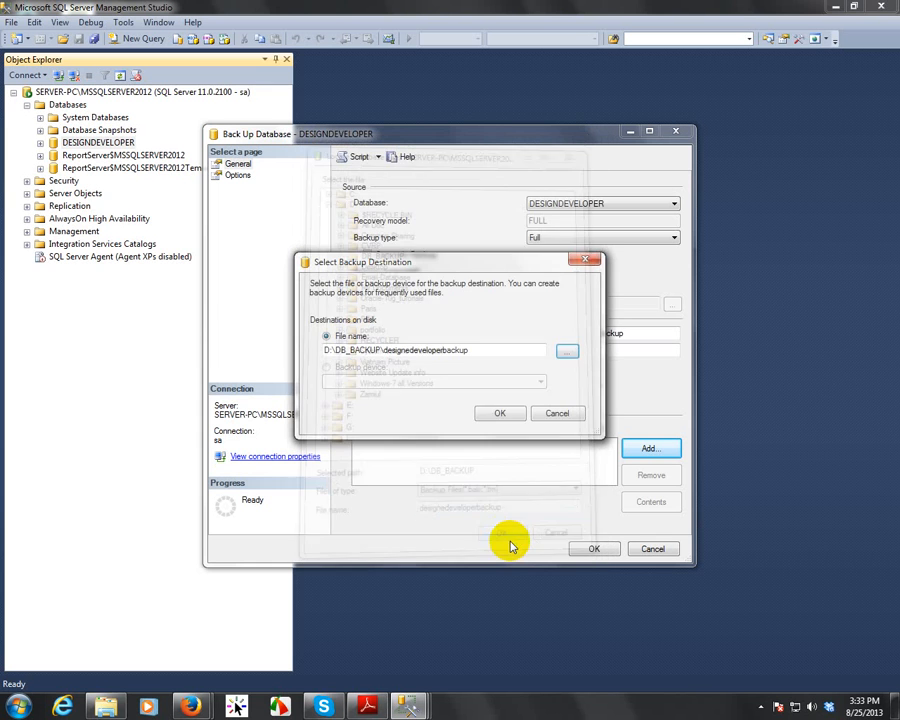
- Accept D:\DB_BACKUP\designedeveloperbackup as the disk destination and run the full backup of the DESIGNDEVELOPER database to completion
click(499, 414)
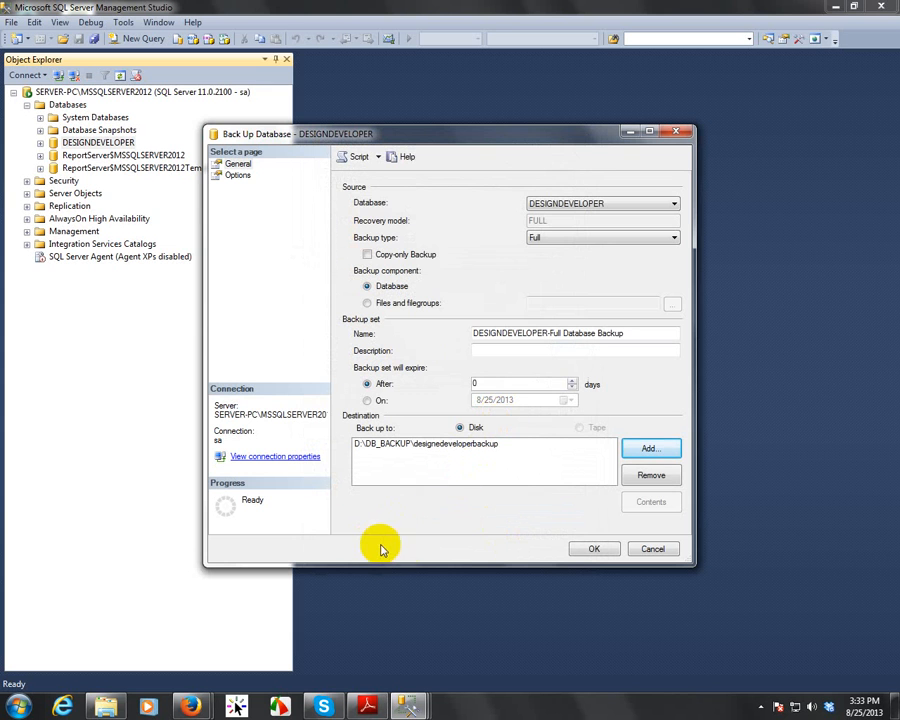
click(594, 548)
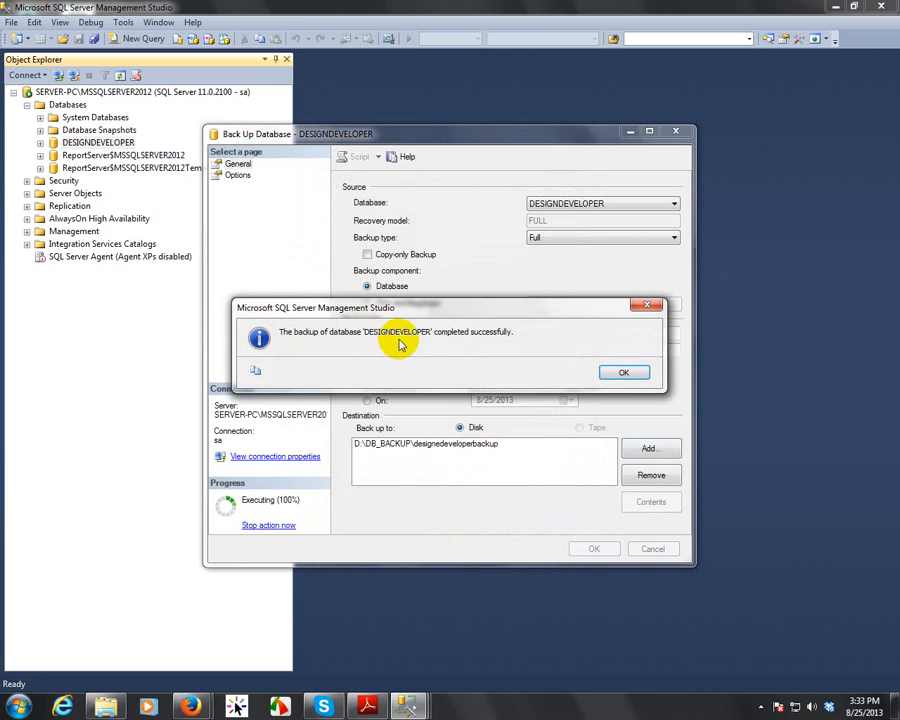
click(624, 372)
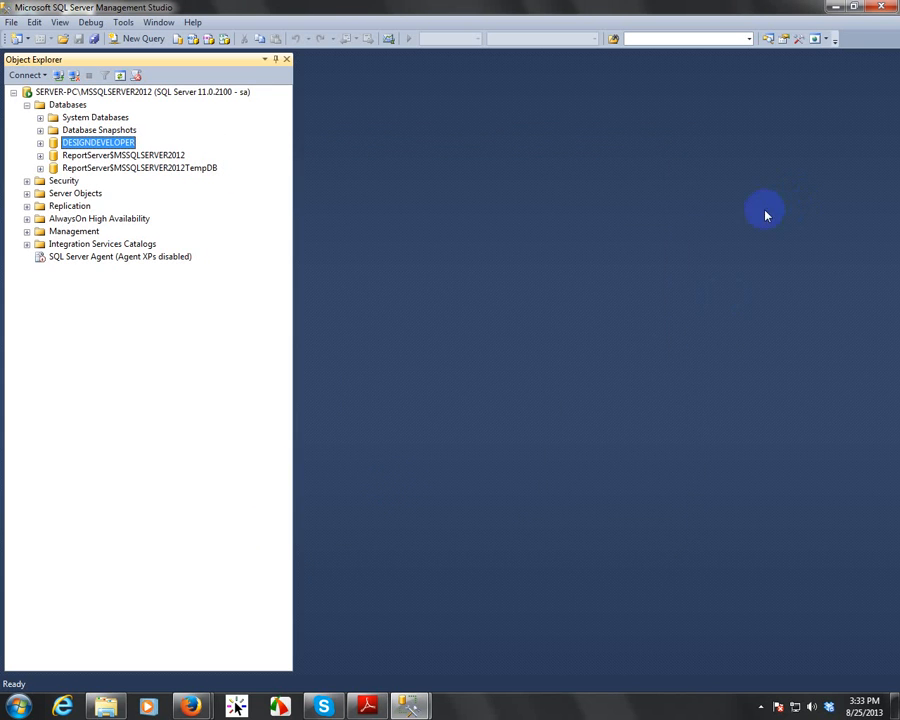
- Switch to Windows Explorer and check the designedeveloperbackup file in the DB_BACKUP folder on drive D
click(835, 8)
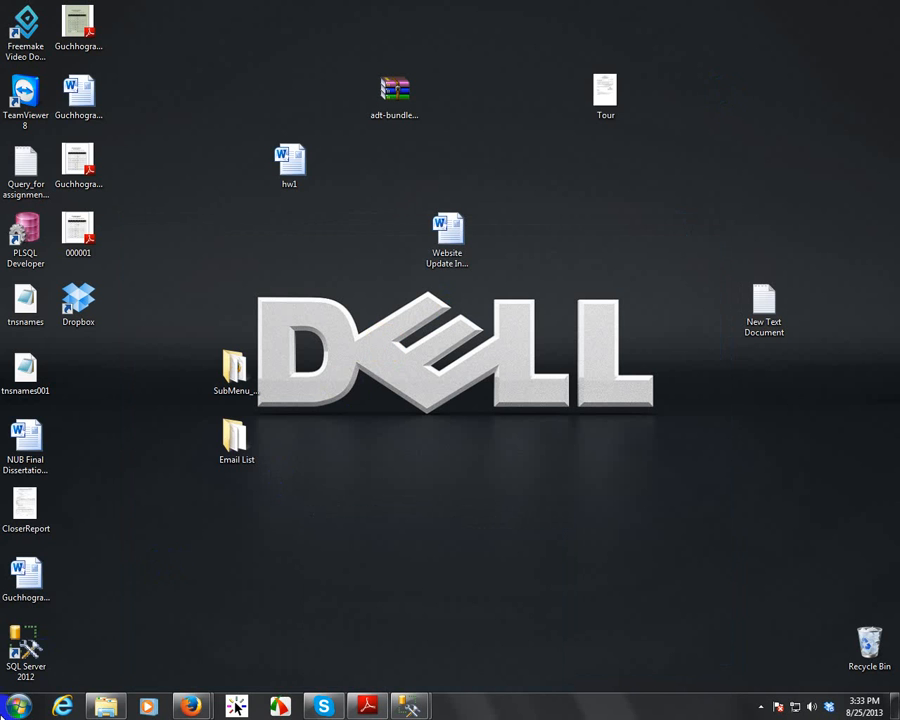
click(18, 708)
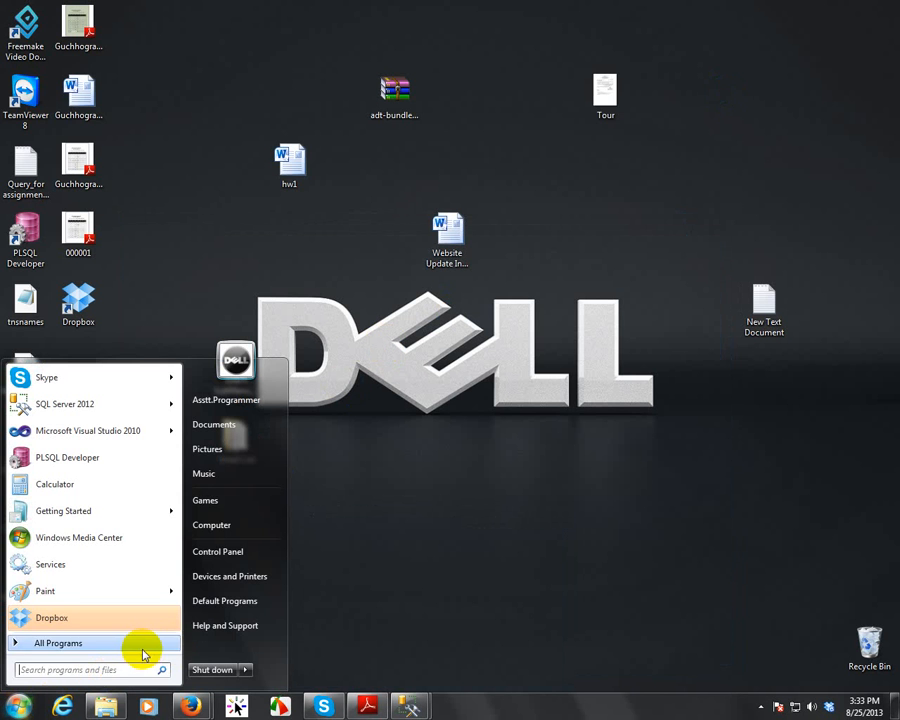
click(218, 528)
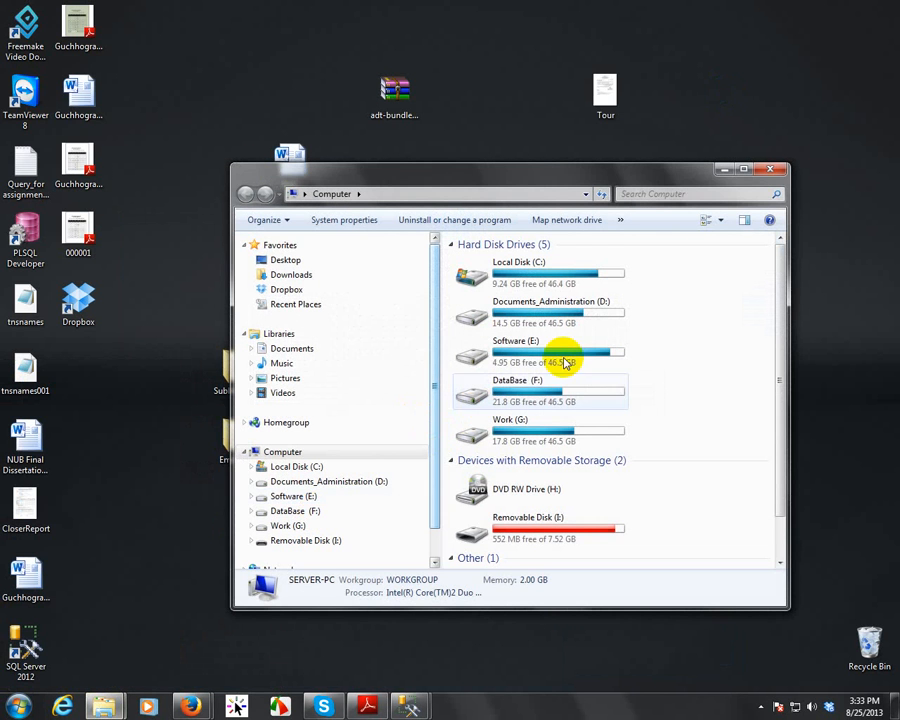
double_click(474, 312)
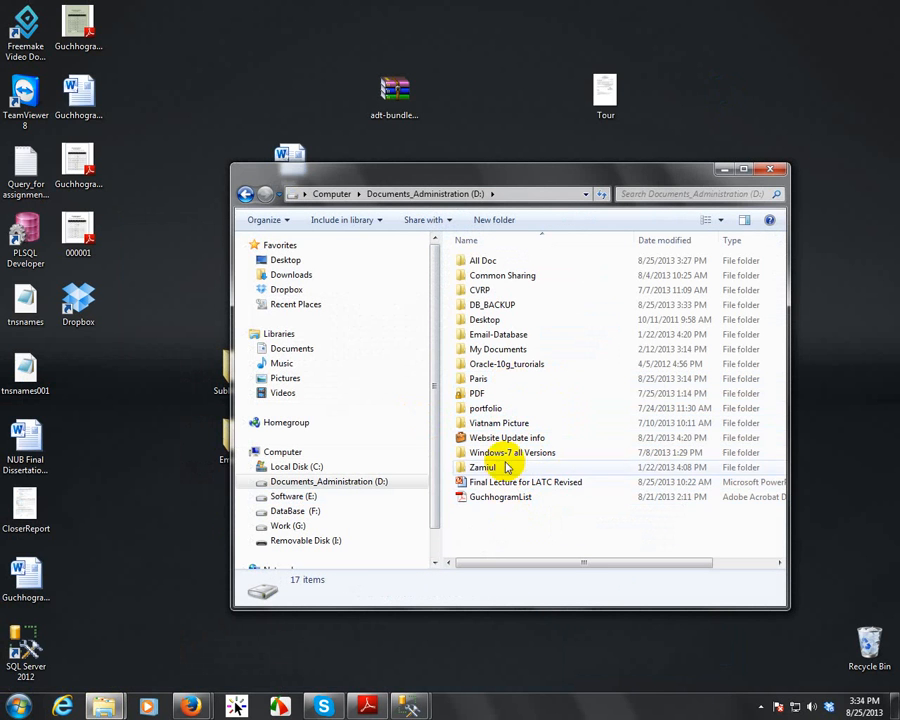
double_click(489, 307)
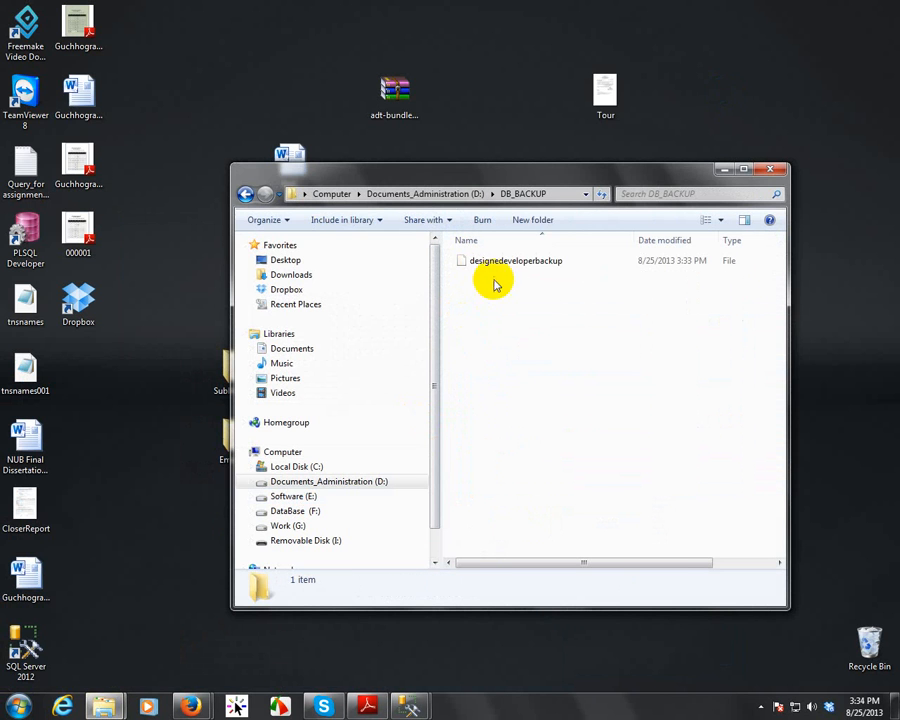
click(492, 262)
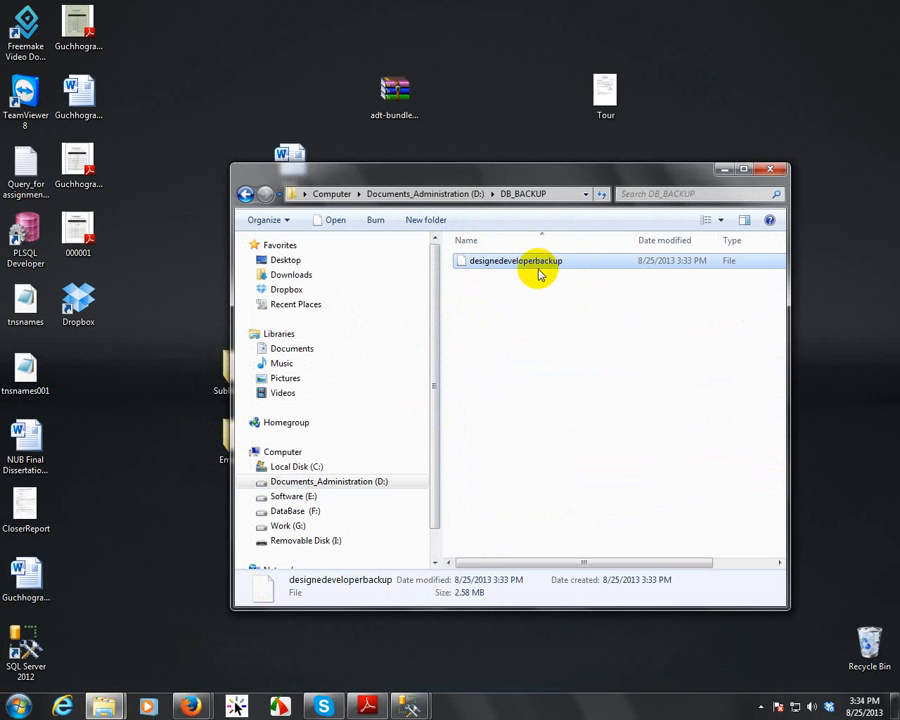